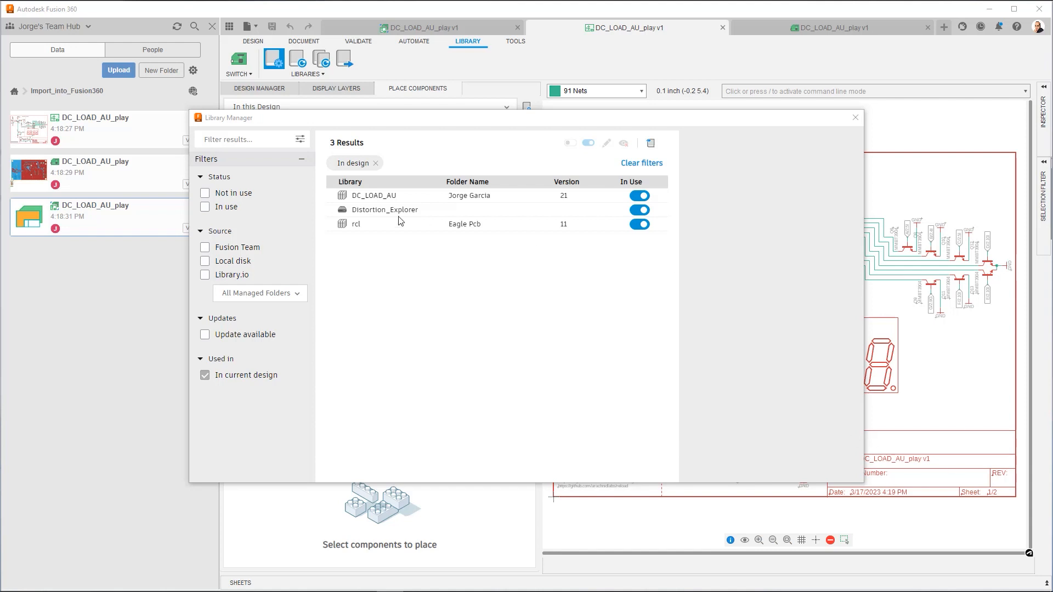
Step: Examine the source type and path of the Distortion_Explorer library used in the design
click(380, 213)
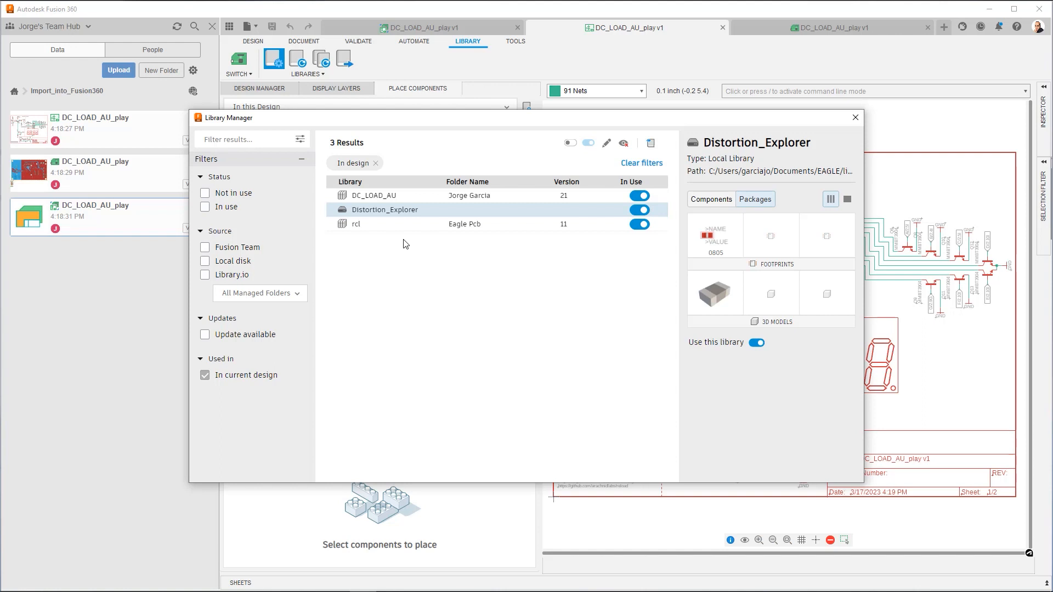
click(855, 118)
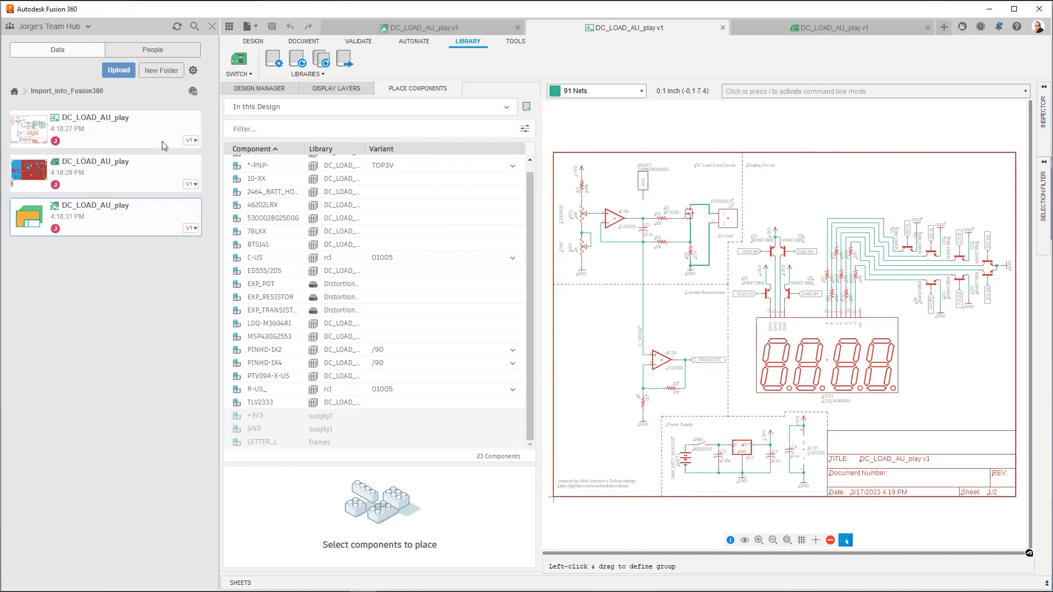
Step: Leave the Import_into_Fusion360 project and open the Libraries project in the team hub
click(14, 92)
scroll(112, 192, up, 5)
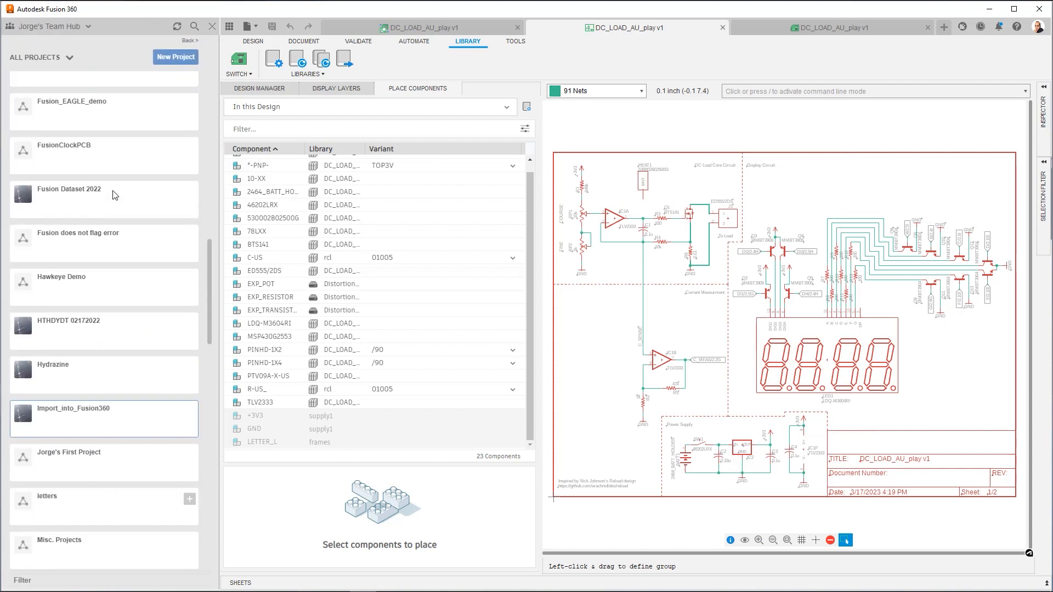
scroll(116, 195, up, 10)
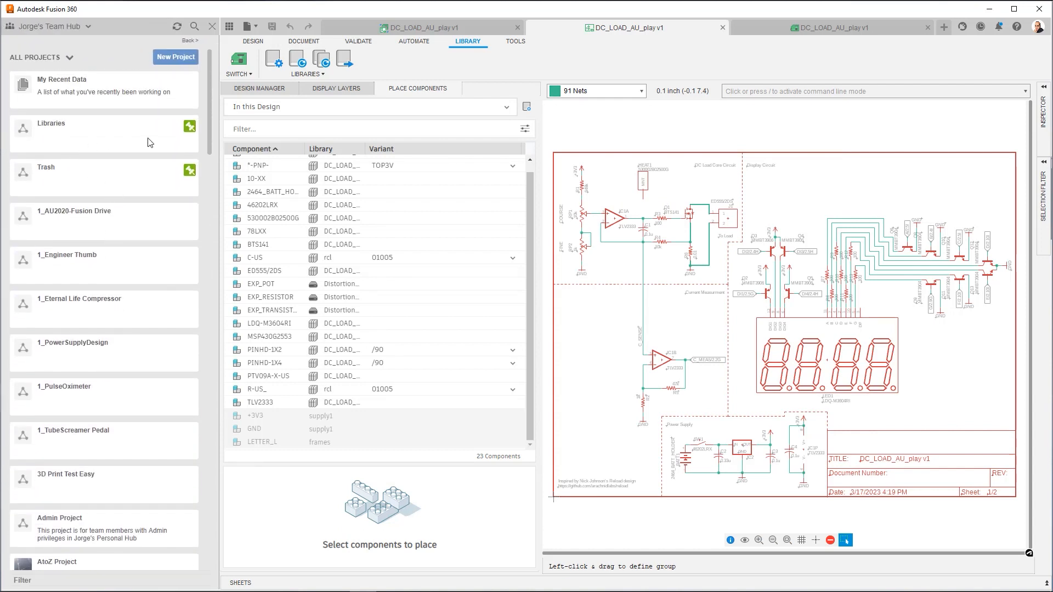
click(79, 132)
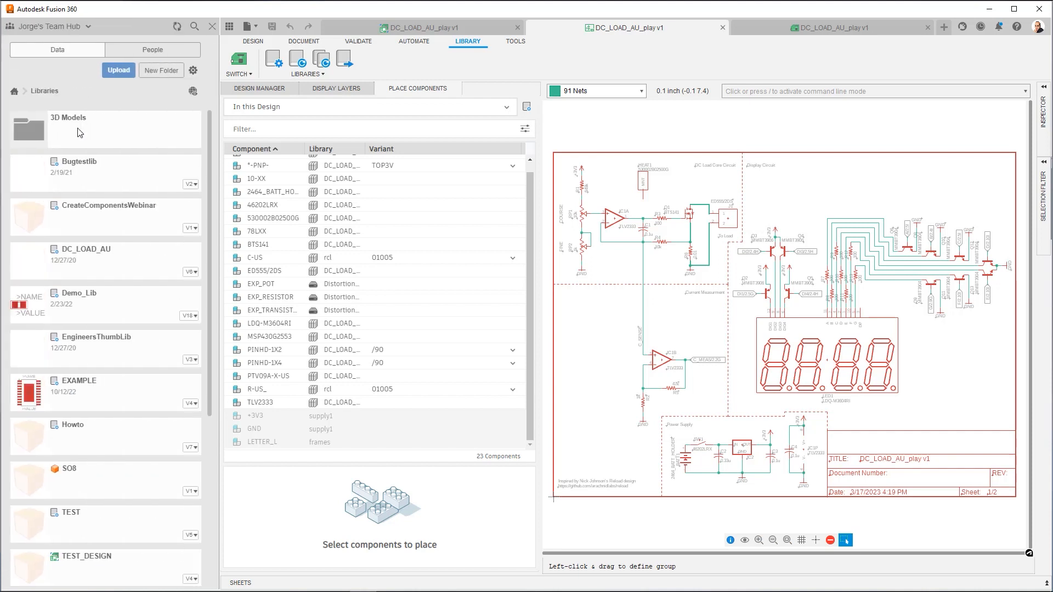
Step: Upload Distortion_Explorer.lbr from the EAGLE libraries folder to the Libraries project
click(118, 71)
click(358, 306)
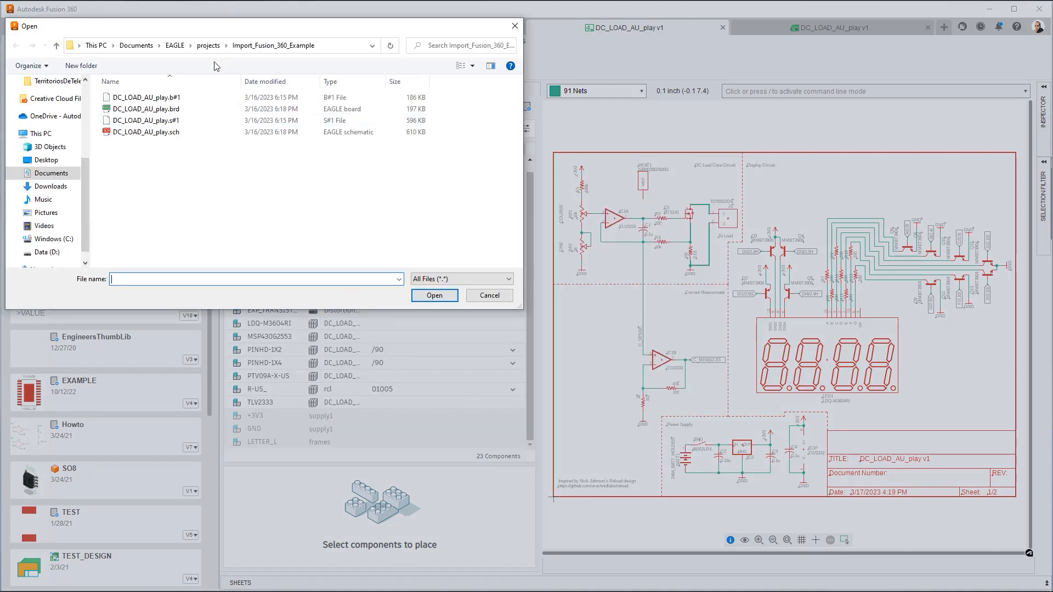
click(175, 46)
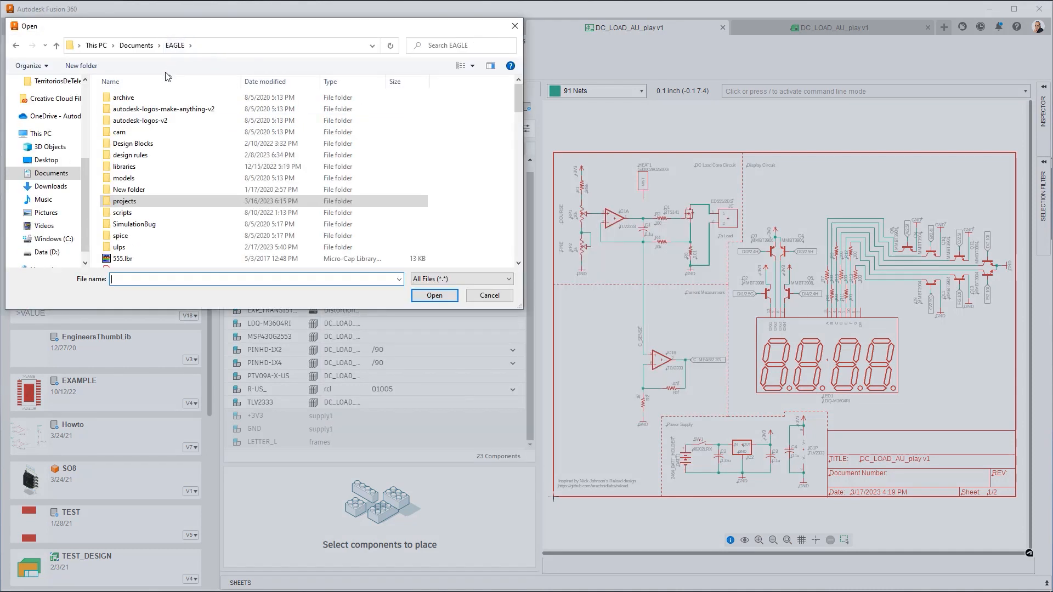
double_click(123, 168)
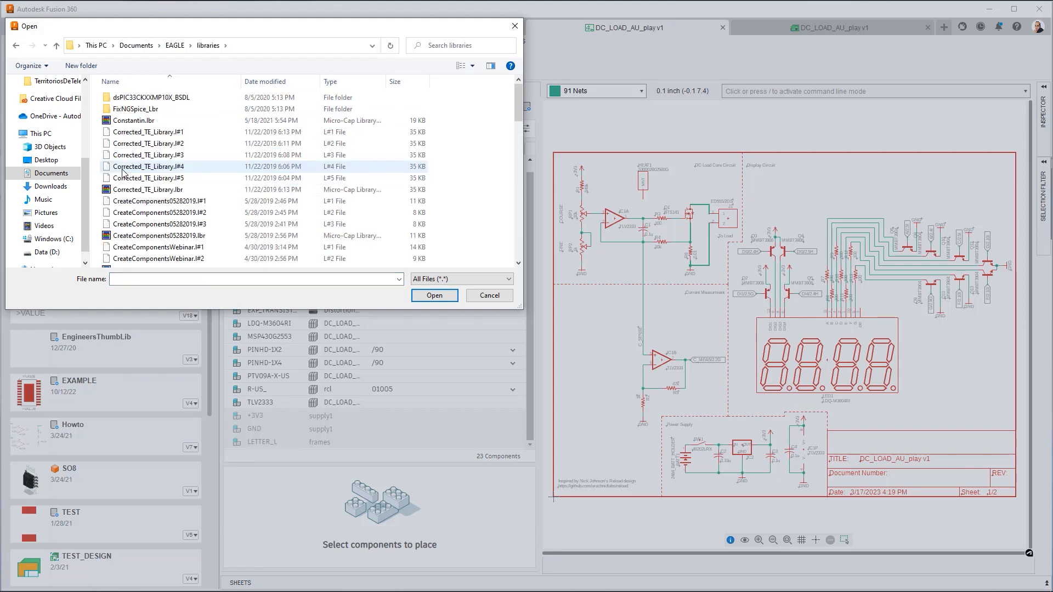
scroll(161, 129, down, 3)
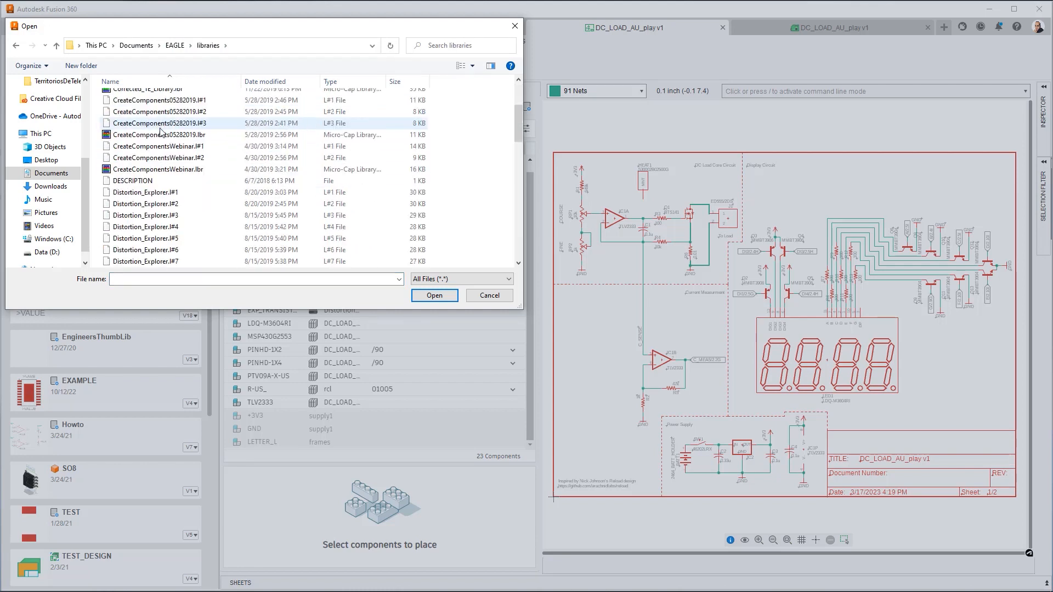
scroll(159, 132, down, 2)
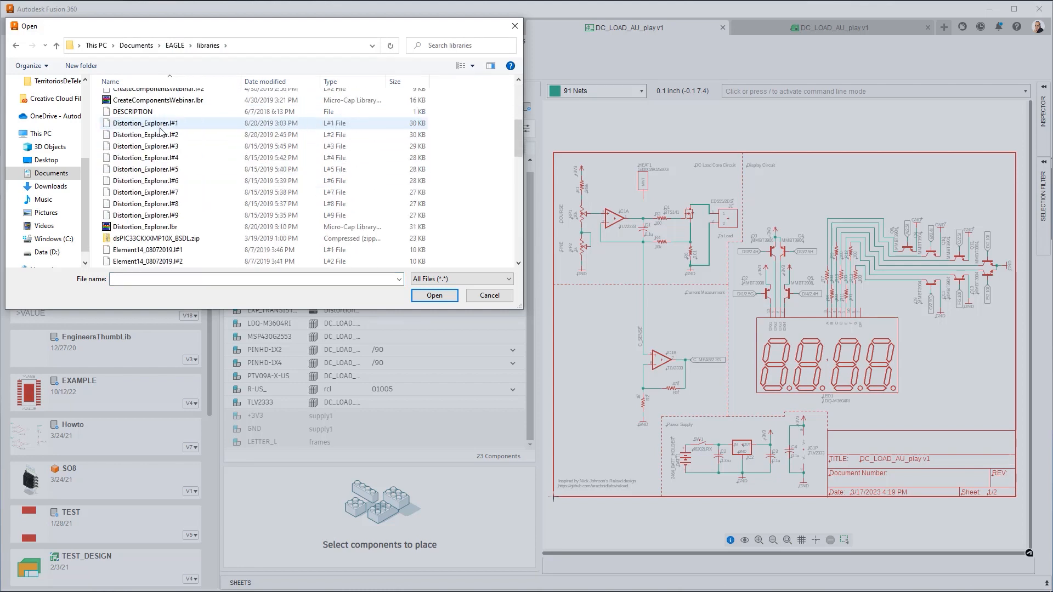
click(144, 228)
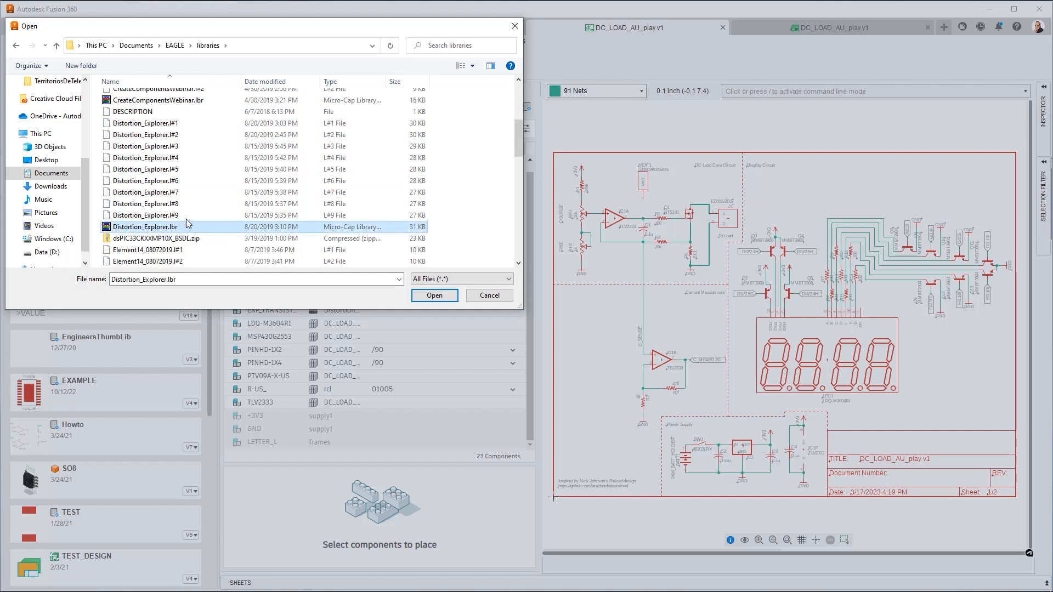
click(435, 295)
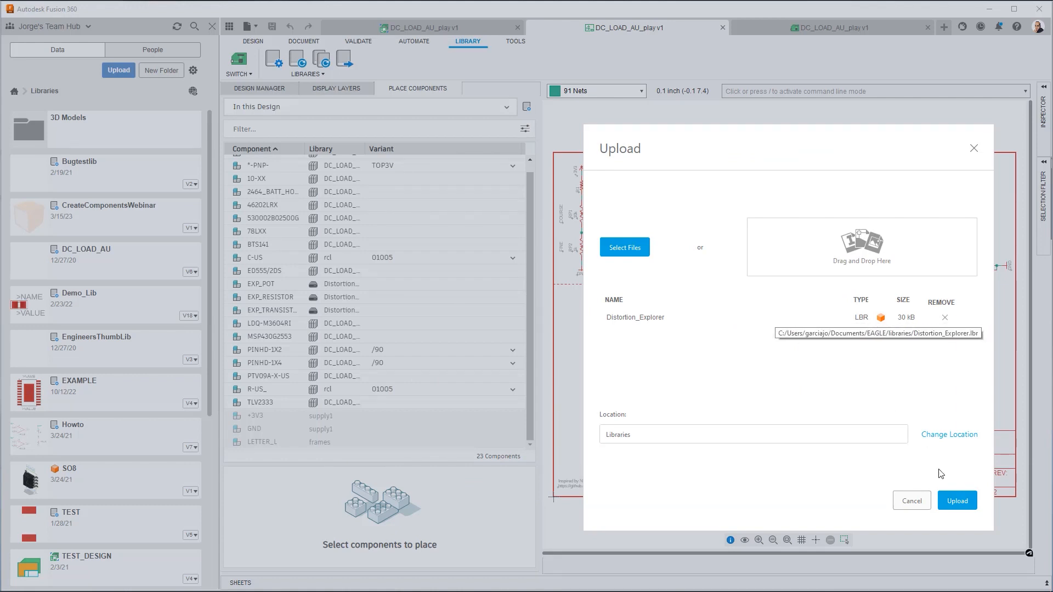
click(954, 504)
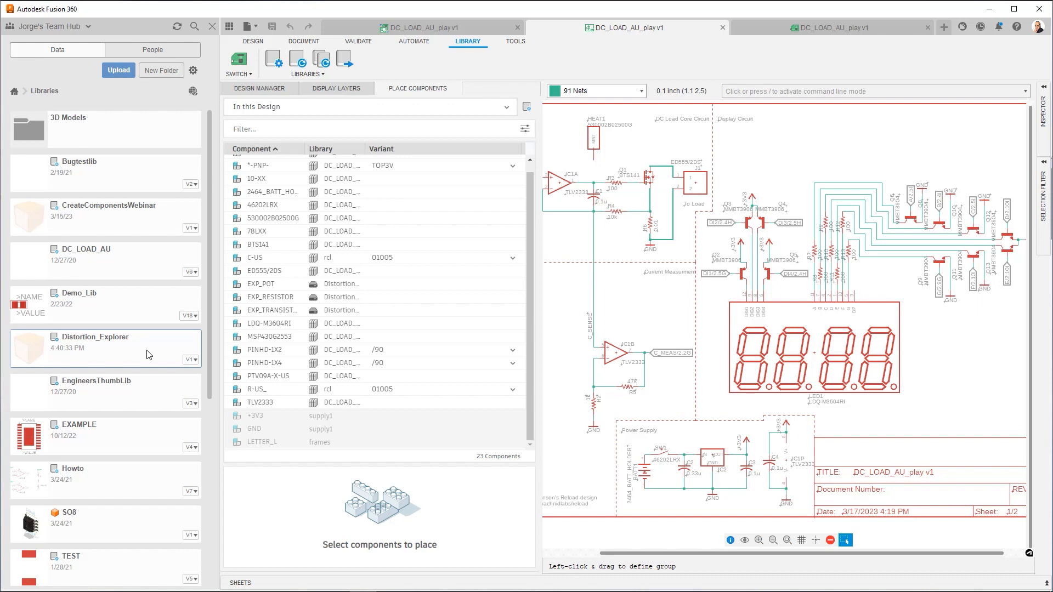
Step: Filter the design's libraries in the Library Manager to local disk sources, and remove that filter again
click(274, 59)
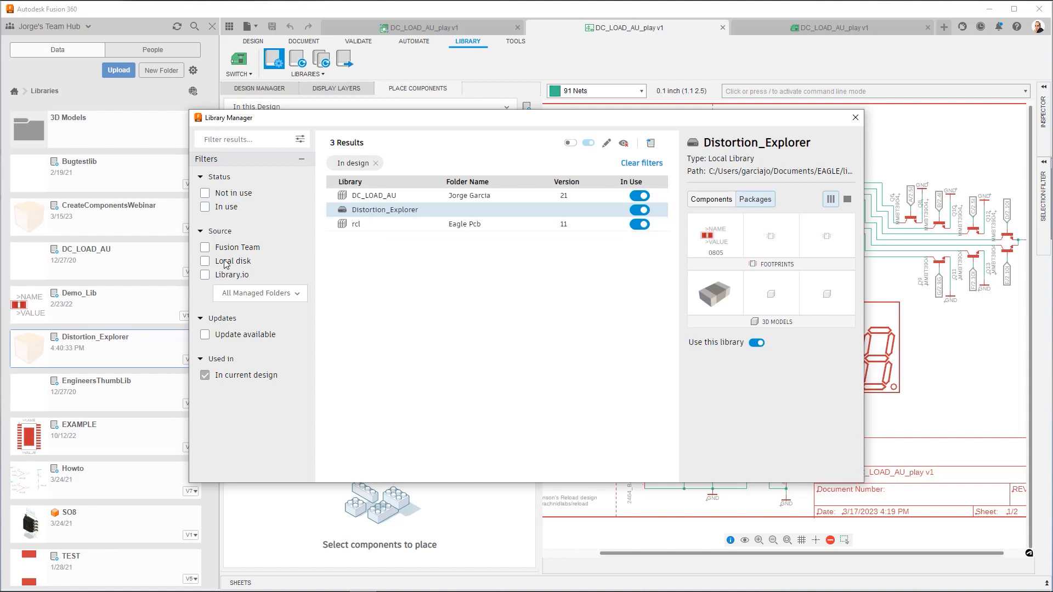
click(206, 263)
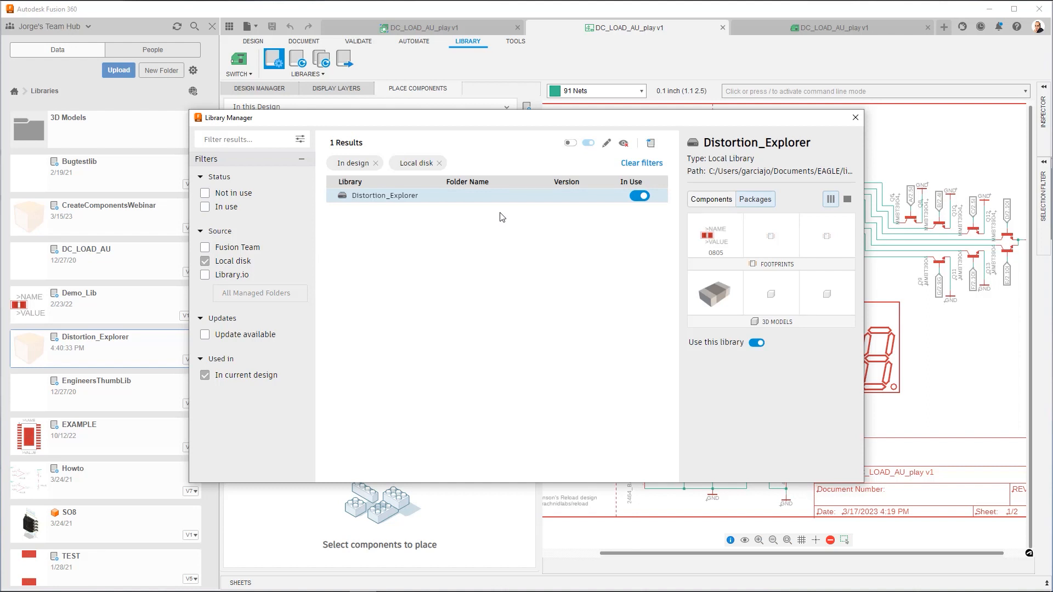
click(204, 262)
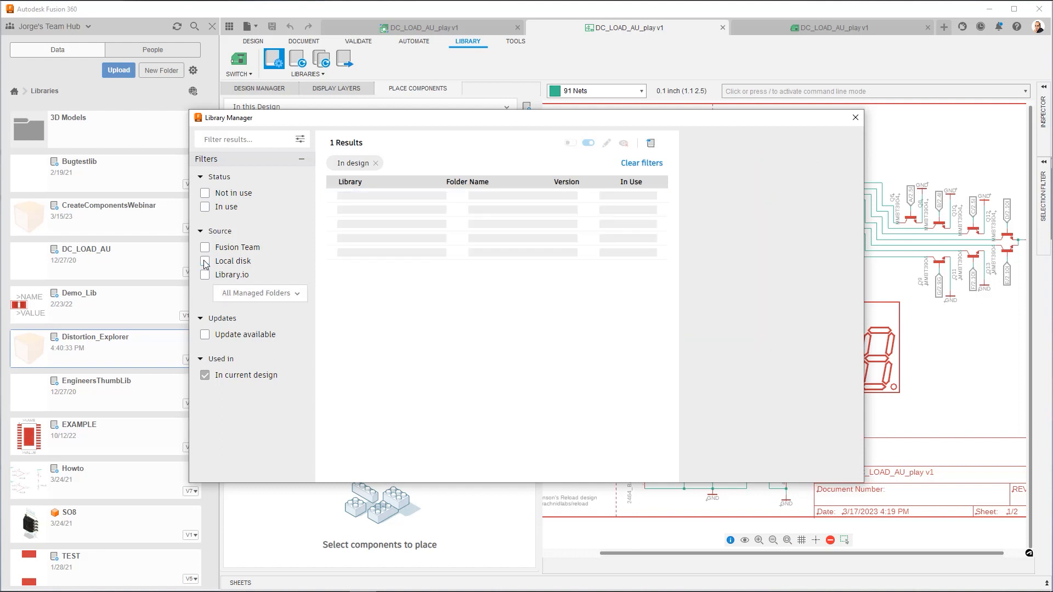
Step: Search for "Distortion" across all libraries, not just those in the current design, and check the available library versions
click(204, 376)
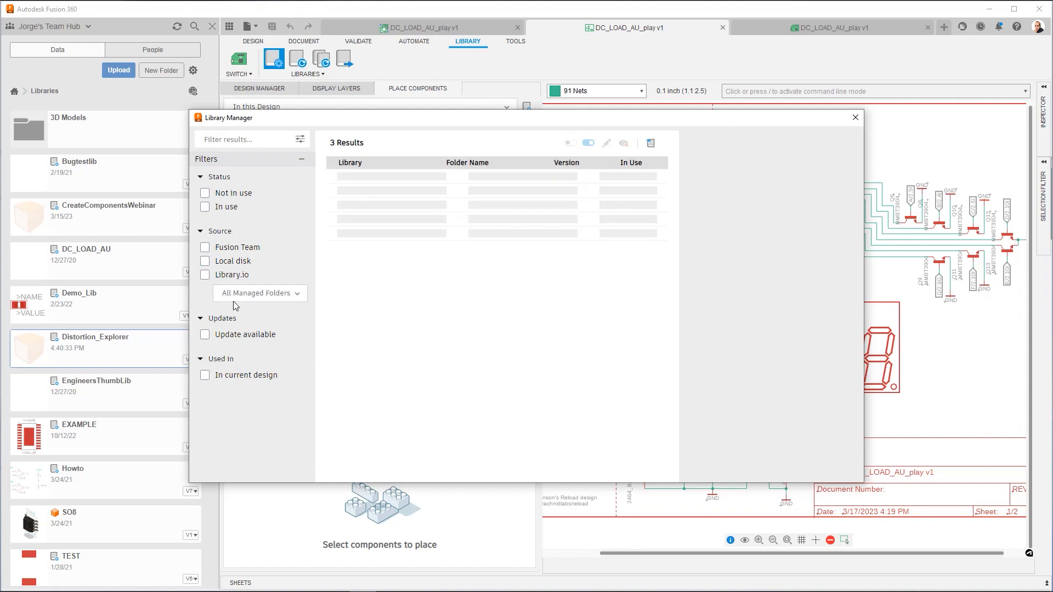
click(231, 139)
text(Di)
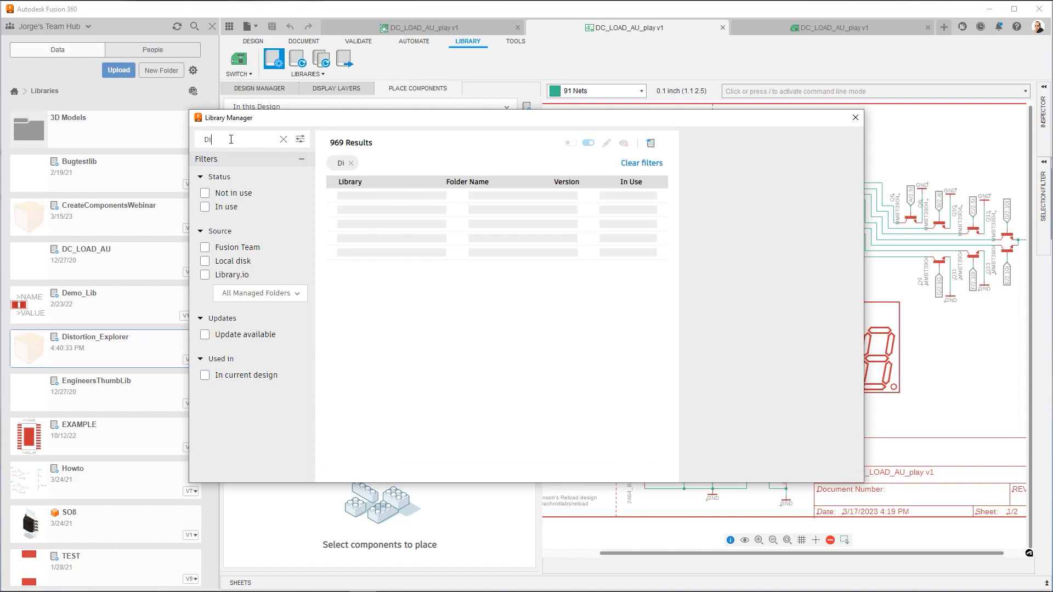
text(stortion)
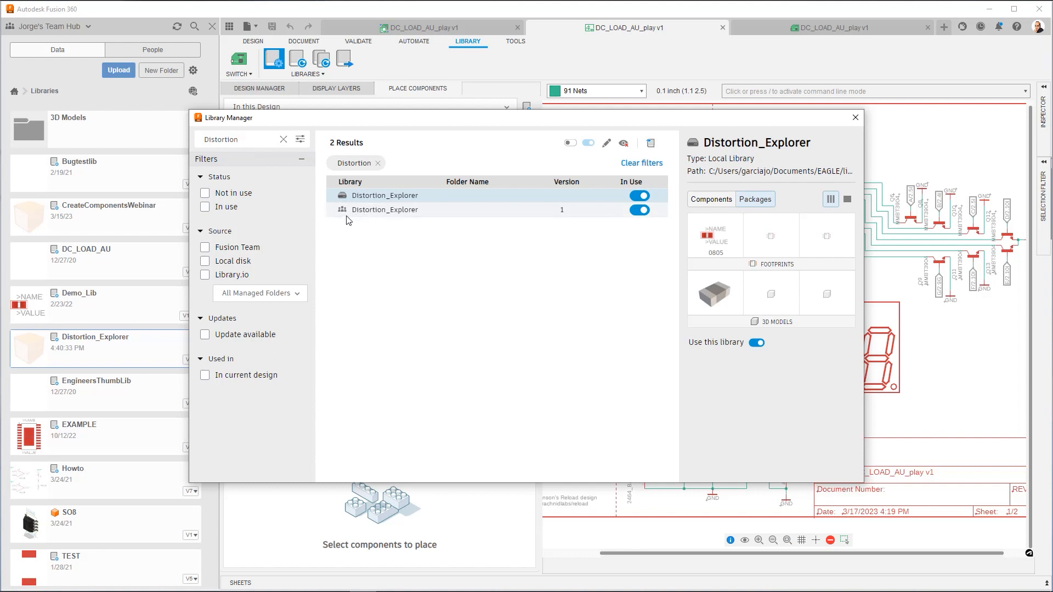
mouse_move(344, 214)
click(855, 117)
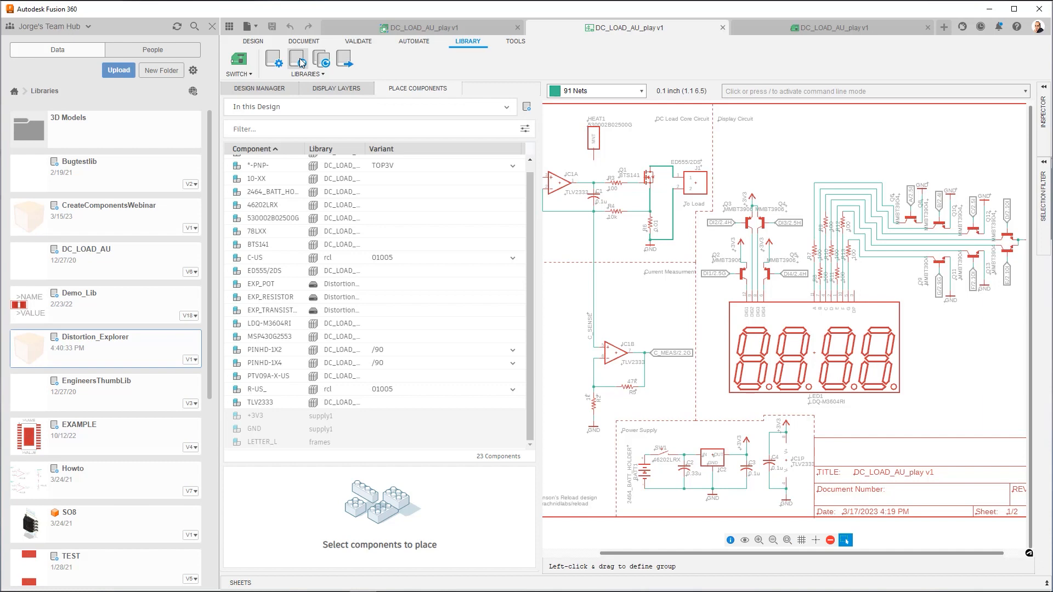
Step: Update the design from version 1 of the Distortion_Explorer library, searching the library list for "dis"
click(300, 58)
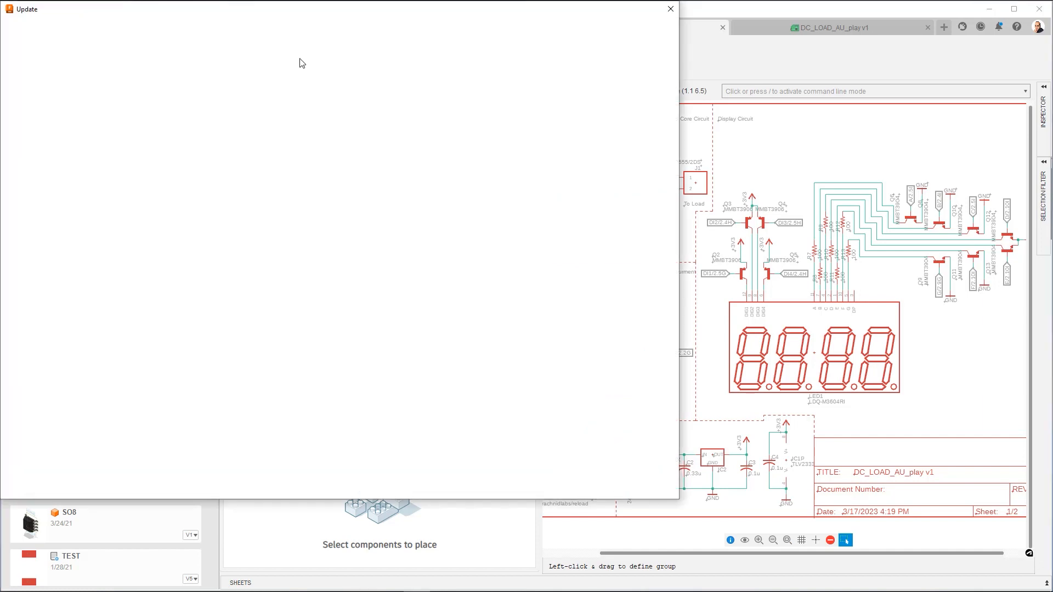
click(116, 352)
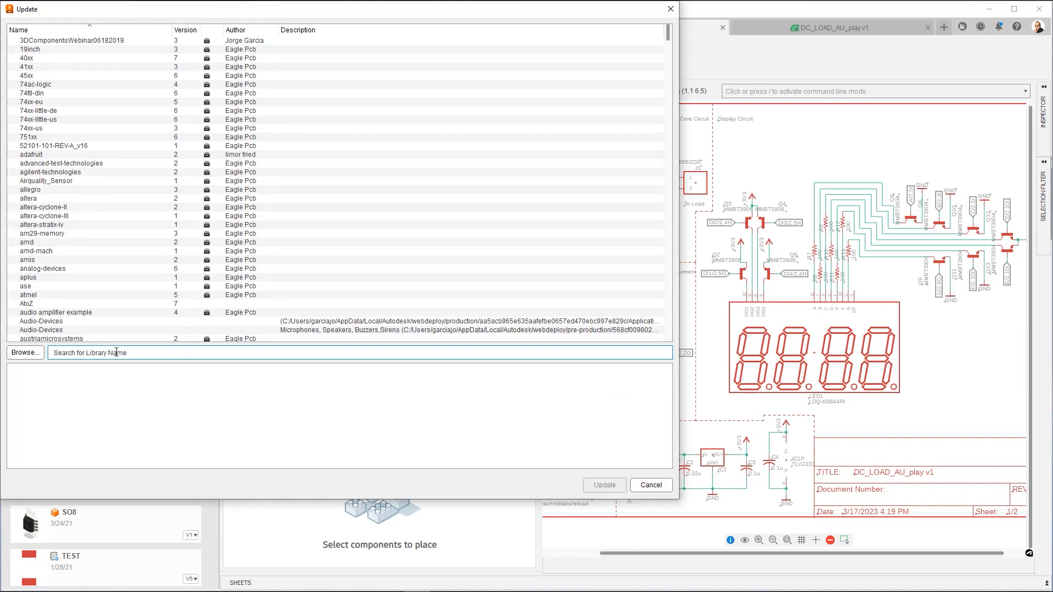
text(dis)
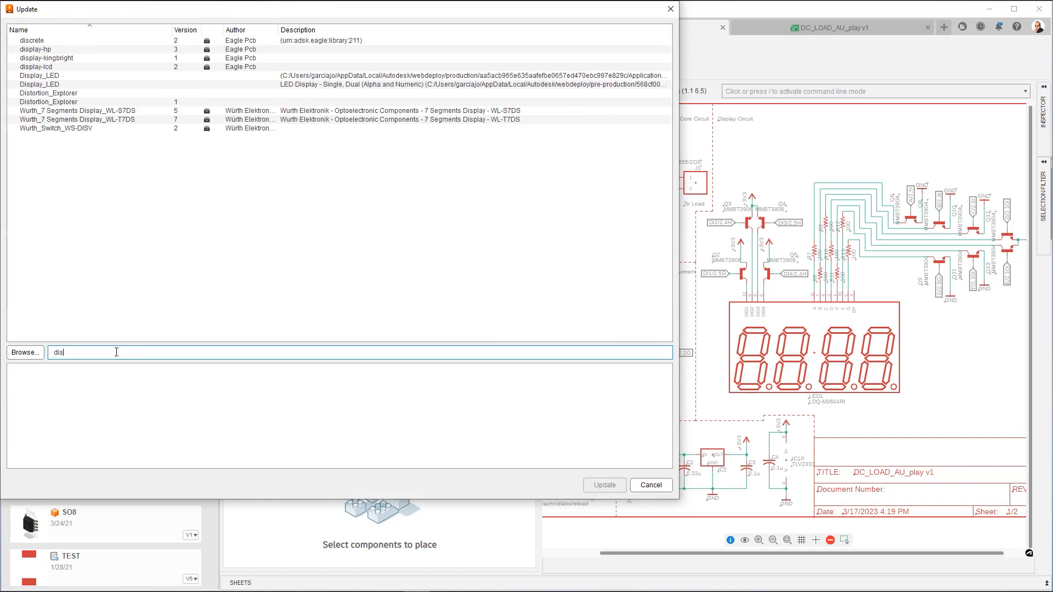
click(72, 104)
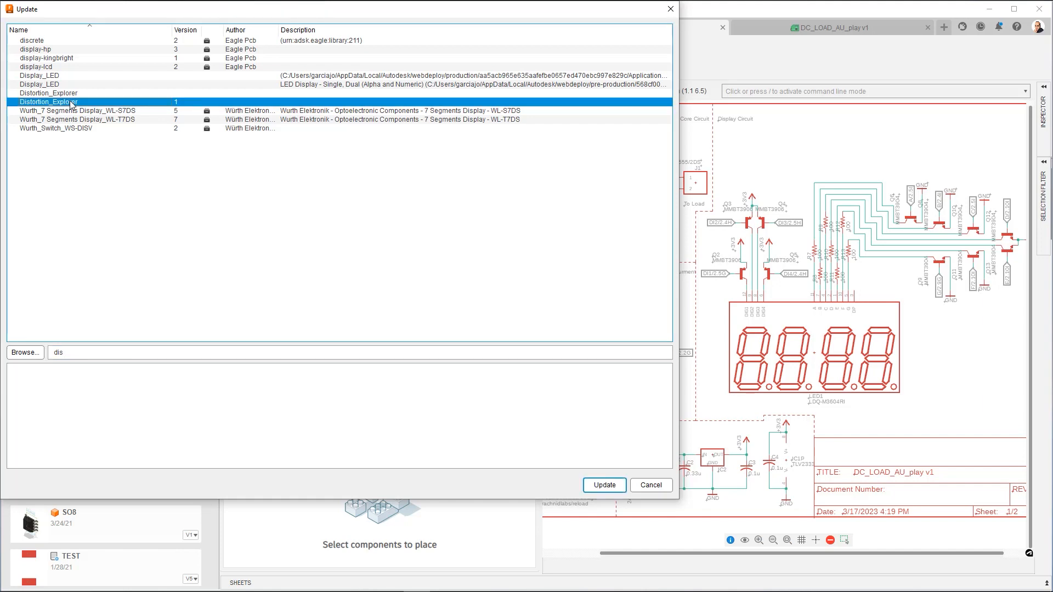
click(605, 486)
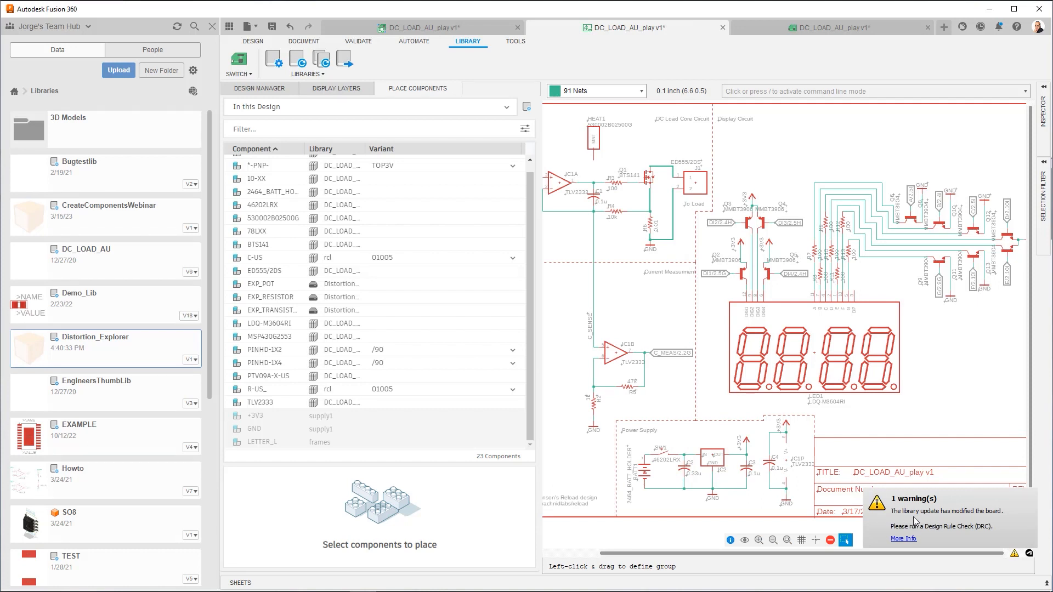
Step: Clear the library name search in the Library Manager and list only libraries used in the current design
click(272, 63)
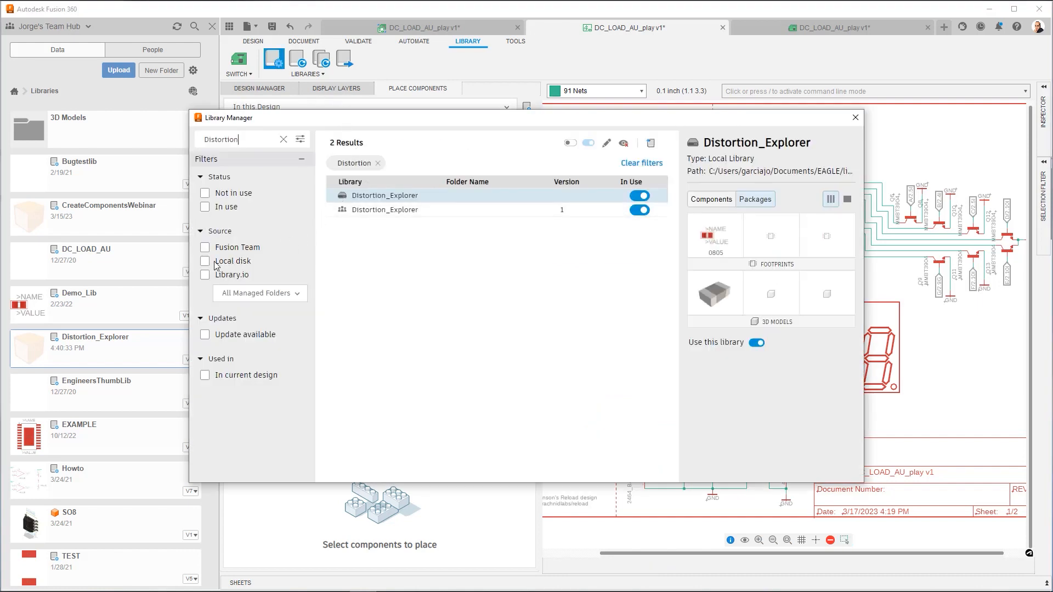
click(283, 139)
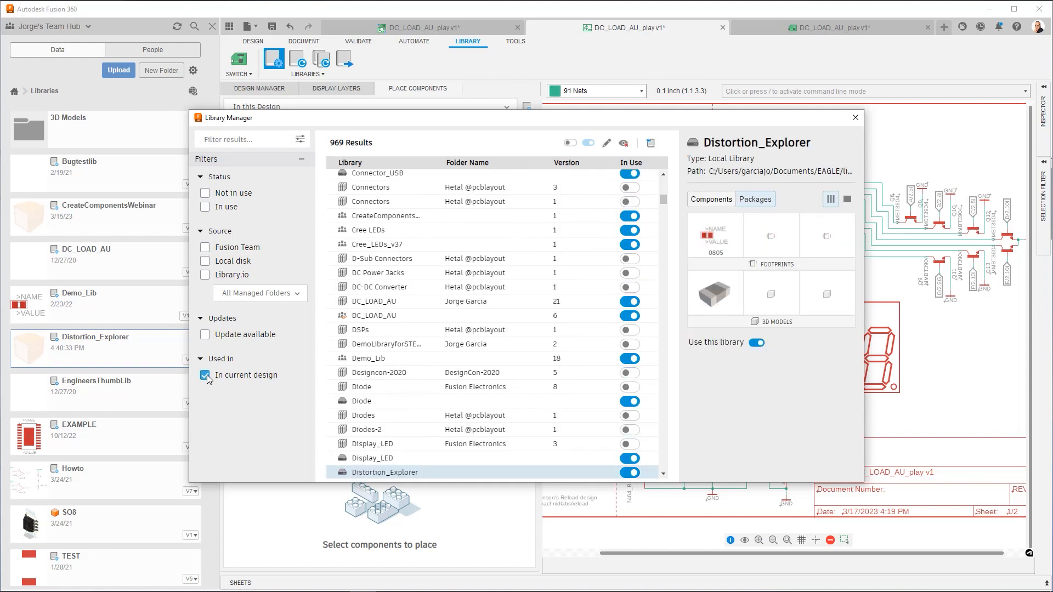
click(205, 375)
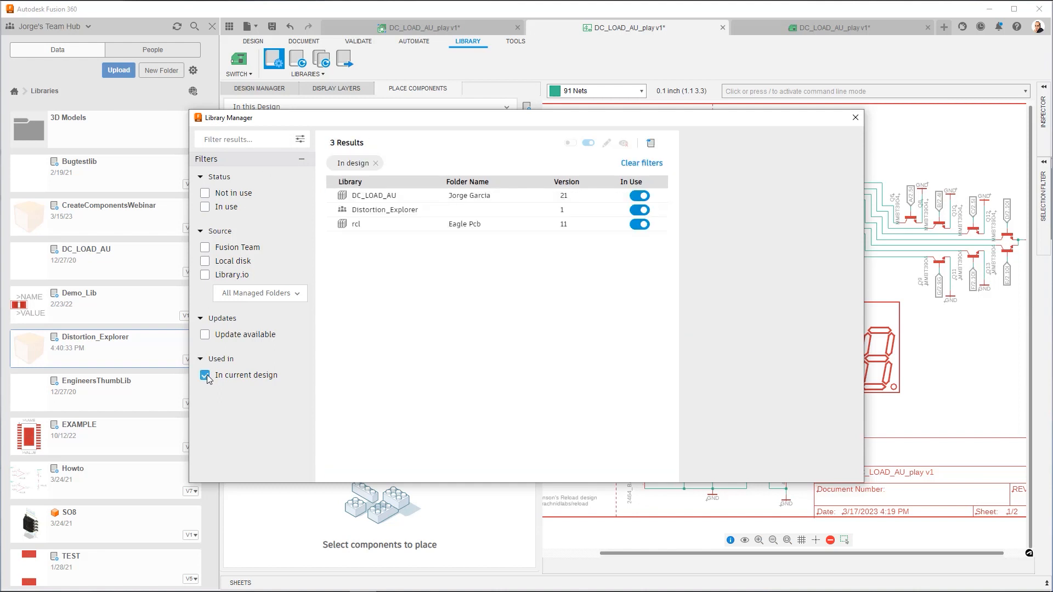